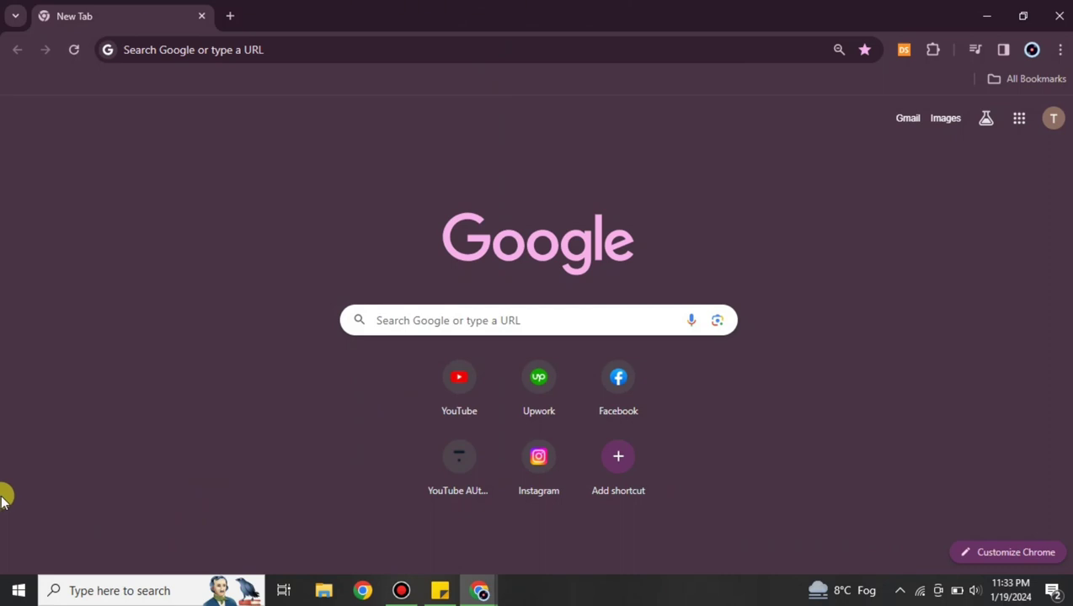
Go to tensor.art from Chrome's address bar using the autocomplete suggestion
click(204, 51)
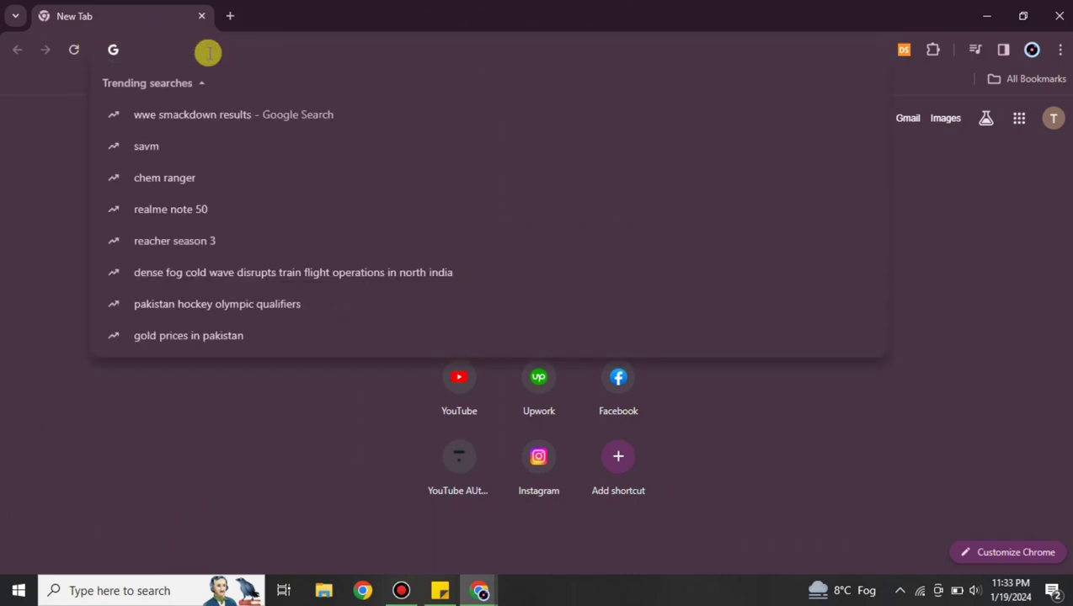
text(ten)
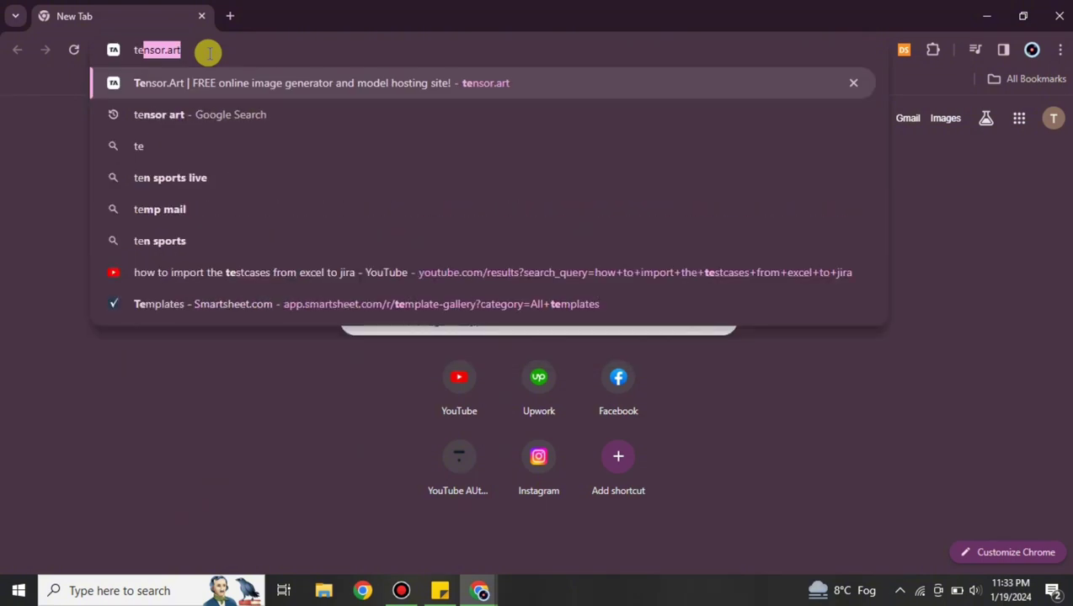
key(Return)
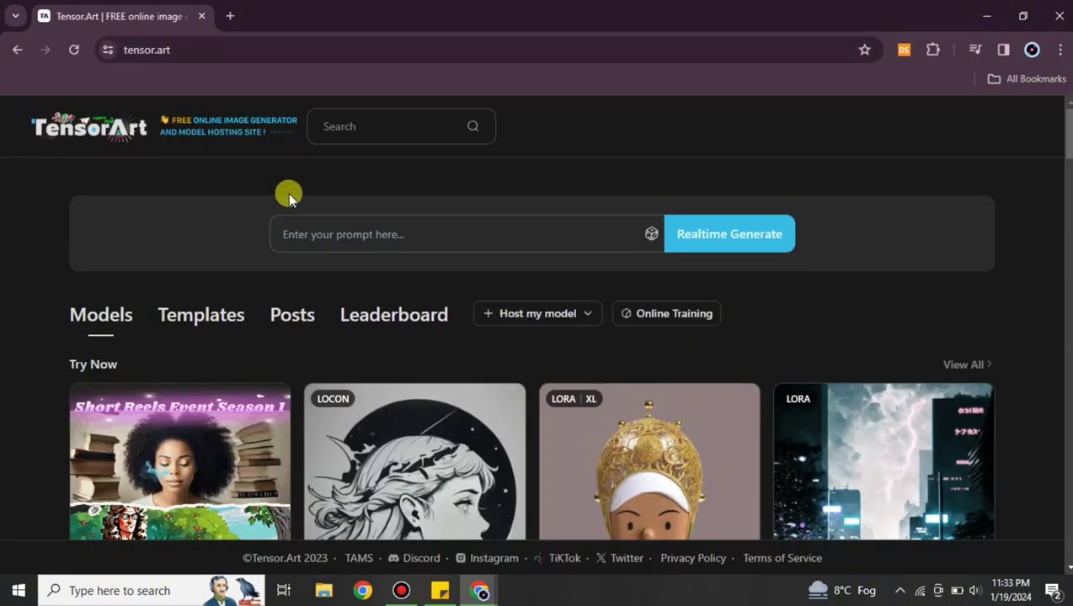
Open Classic Mode from the Create dropdown to reach the generation workbench
text(memories fading away. man head, abstract, void)
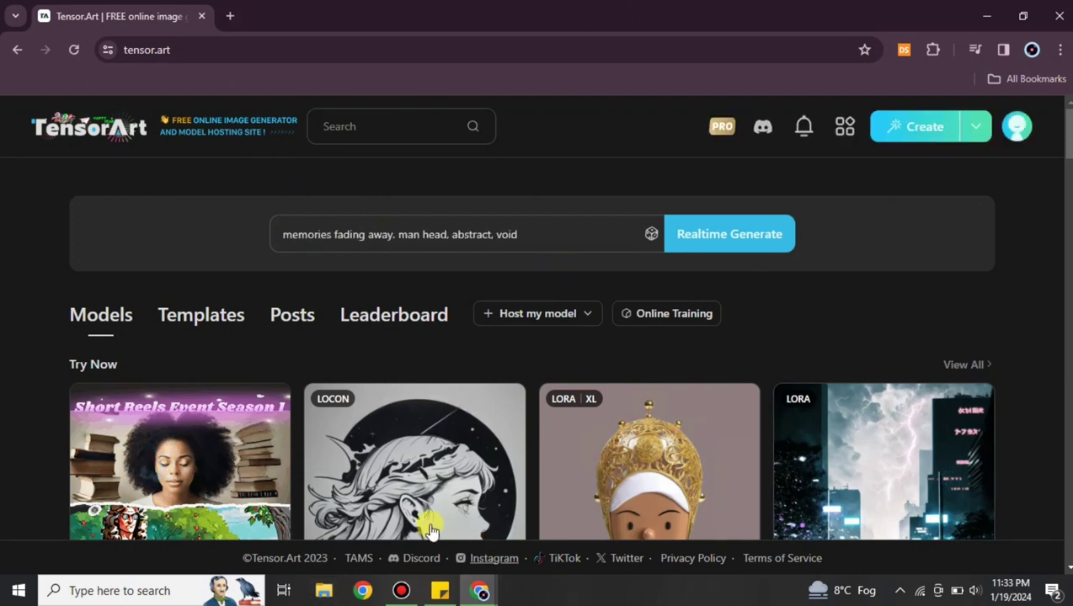
mouse_move(916, 134)
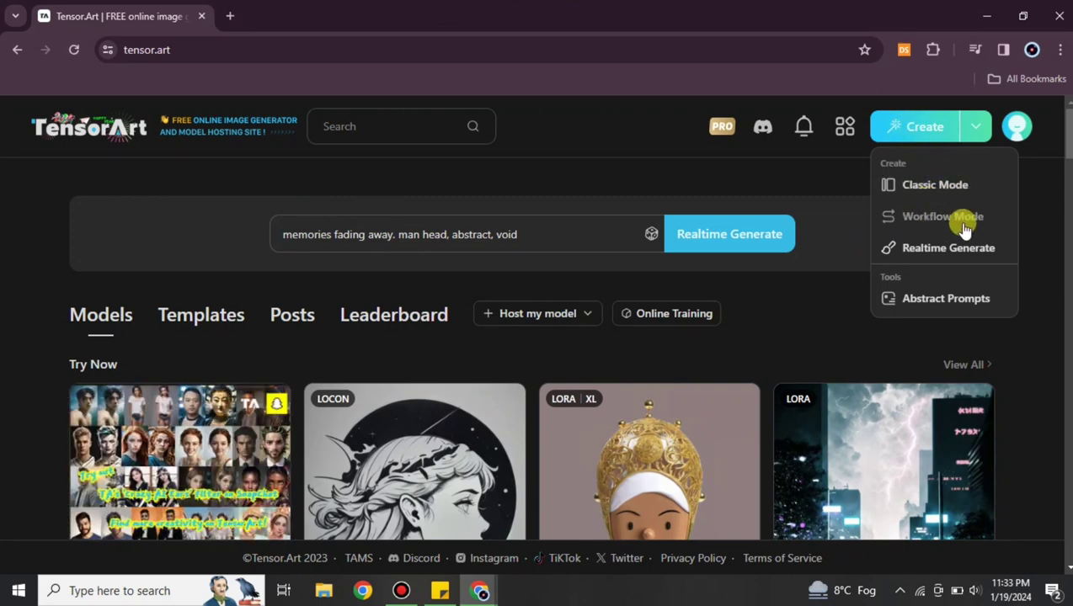
click(918, 187)
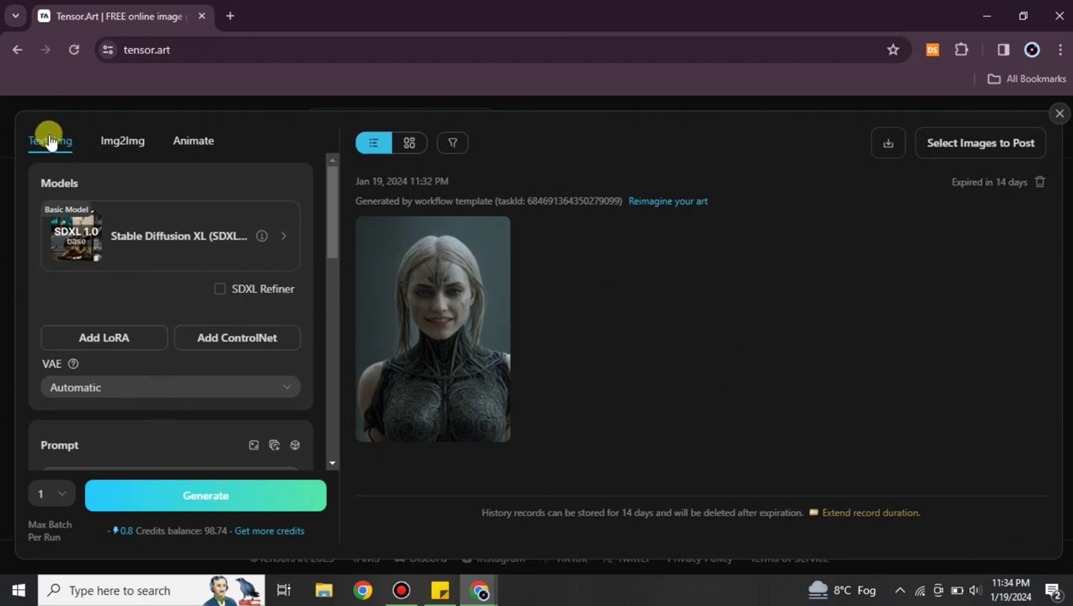
Switch to the Img2Img tab, glance at Hires.fix, then return to the Img2Img settings
click(120, 141)
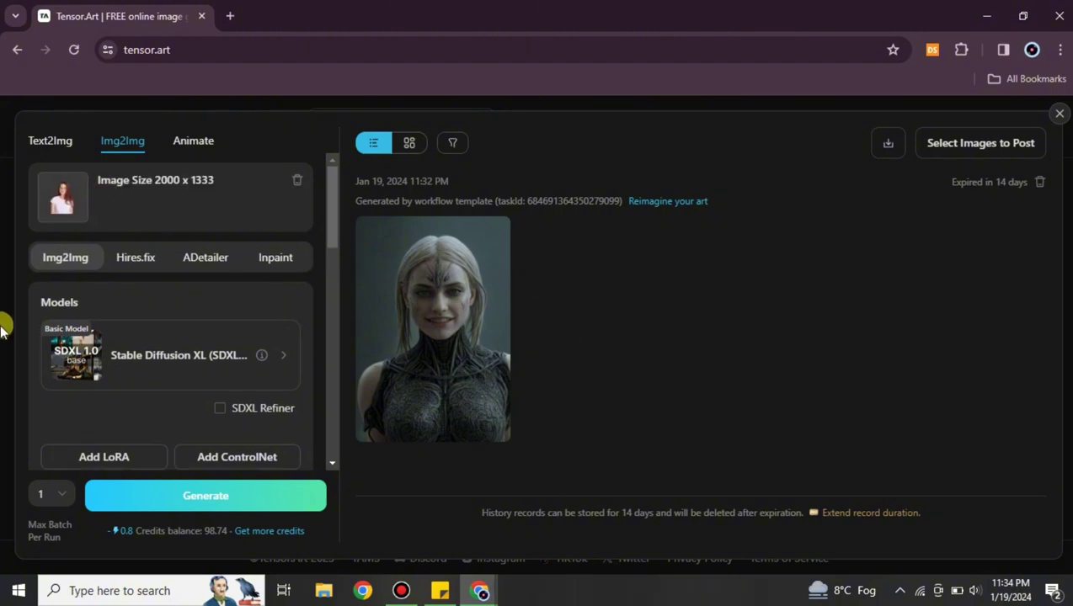
scroll(105, 345, down, 1)
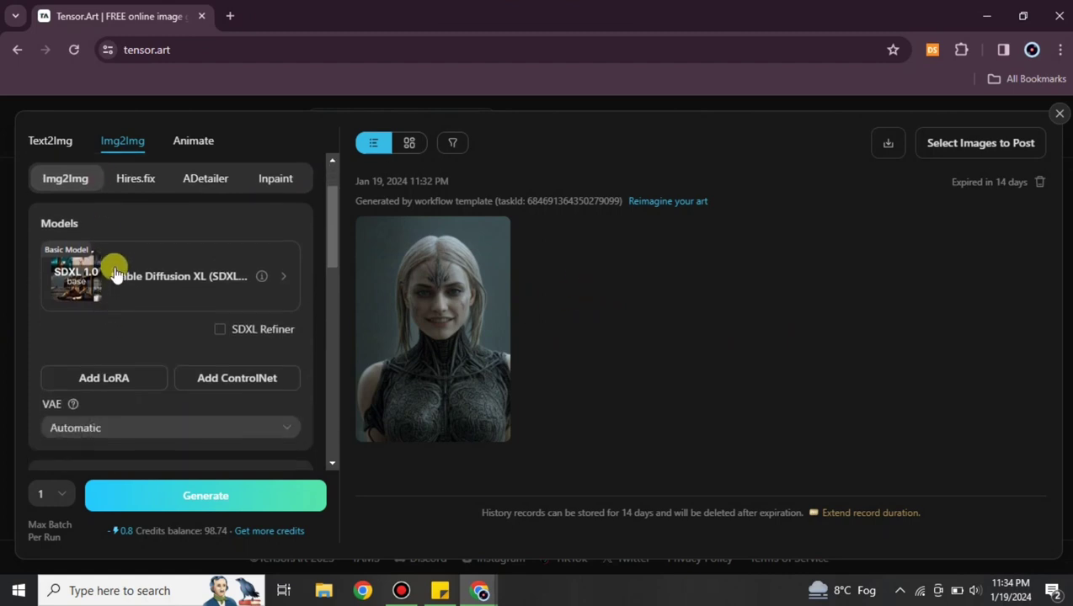
click(134, 182)
click(52, 261)
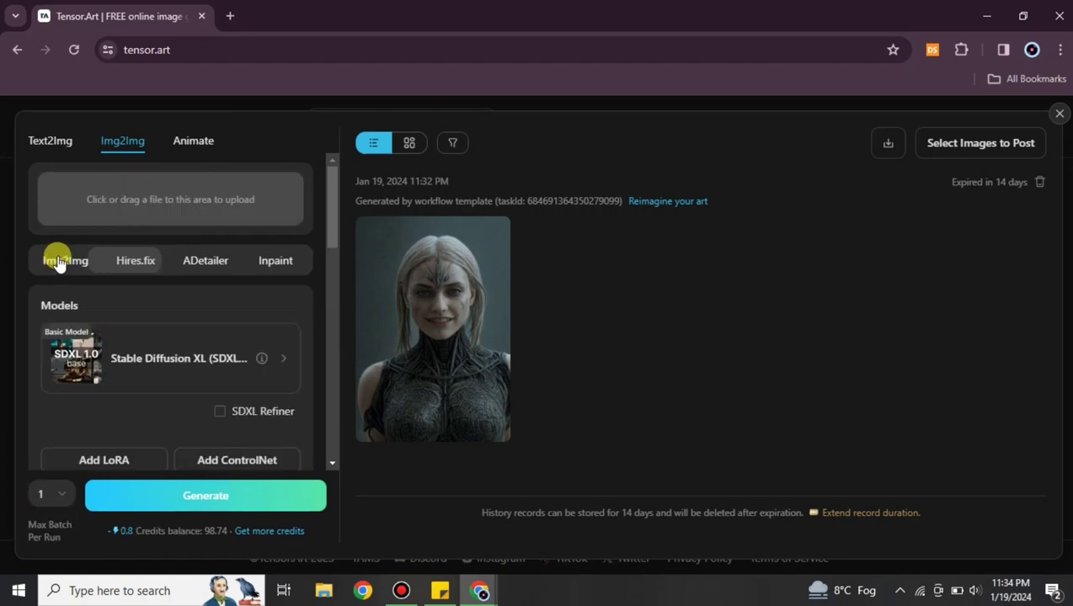
scroll(132, 276, down, 1)
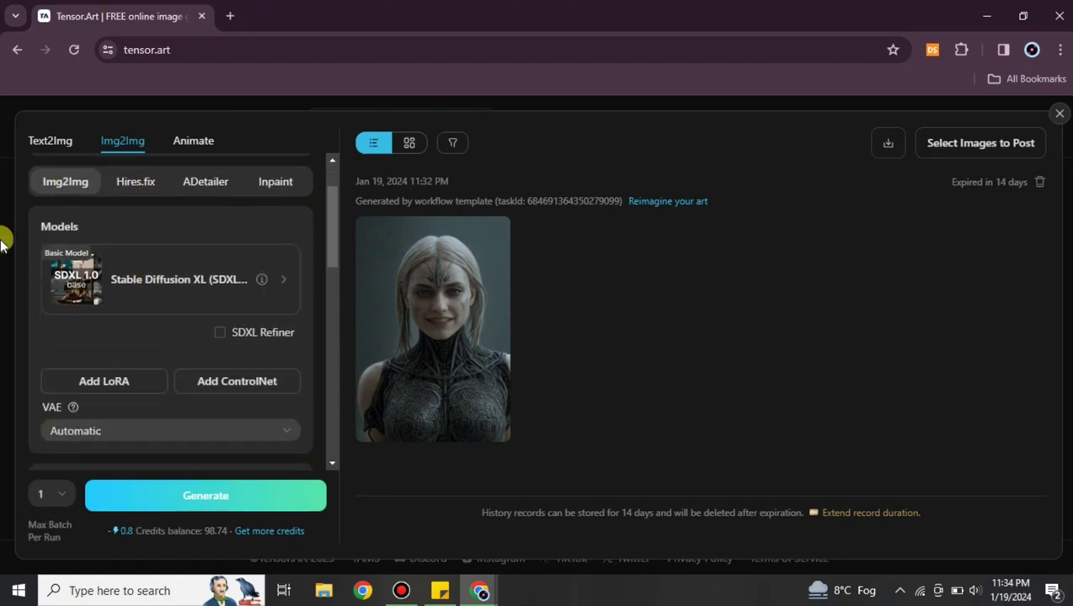
Select NewdawnXL - V3.1 as the Img2Img base model
click(284, 291)
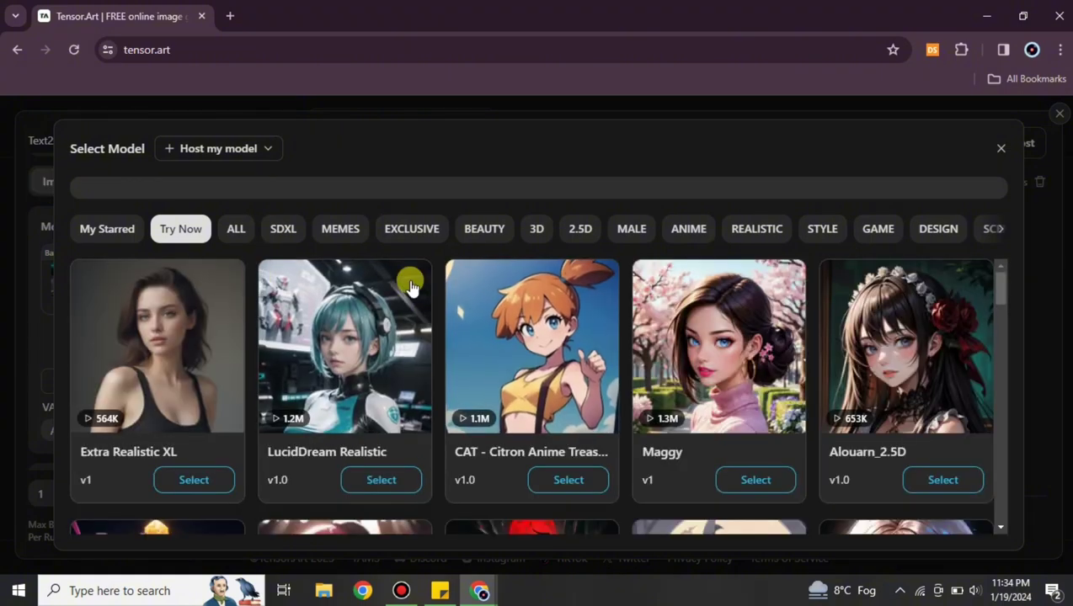
scroll(426, 300, down, 4)
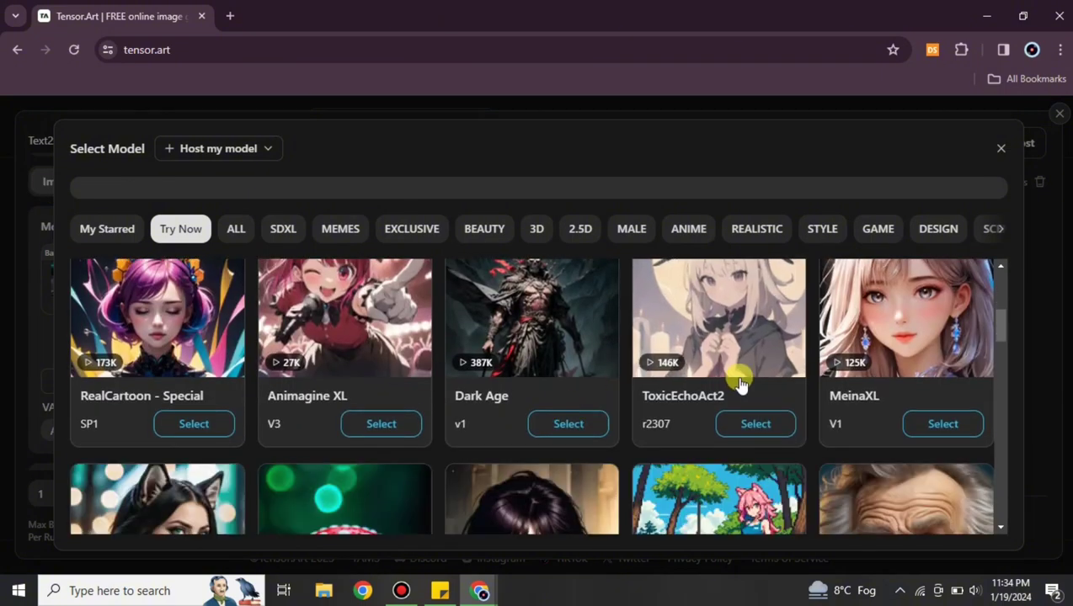
scroll(731, 383, down, 3)
scroll(313, 408, down, 3)
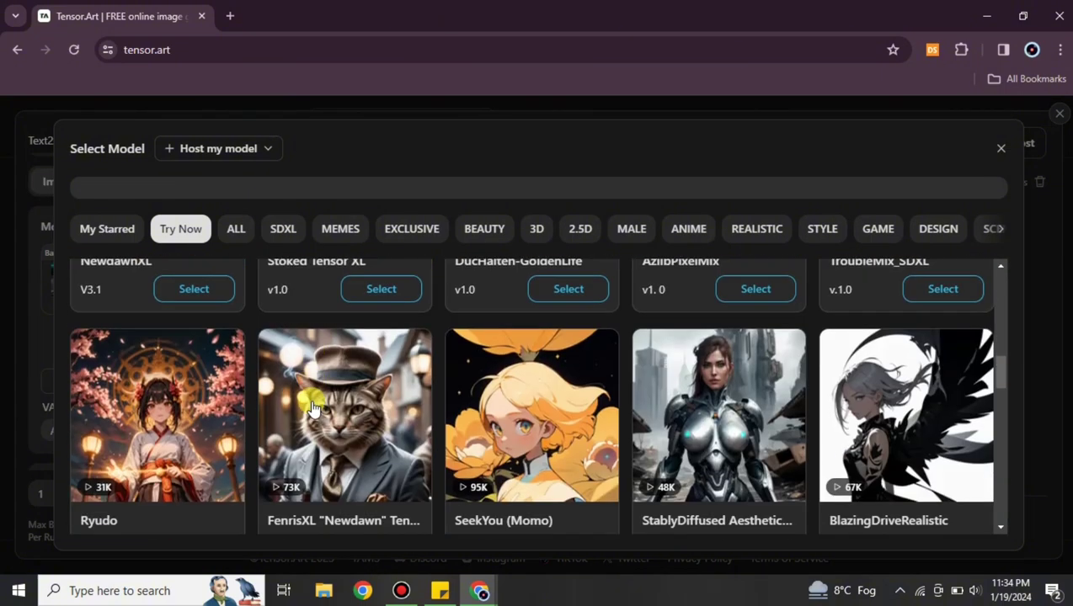
scroll(252, 406, up, 4)
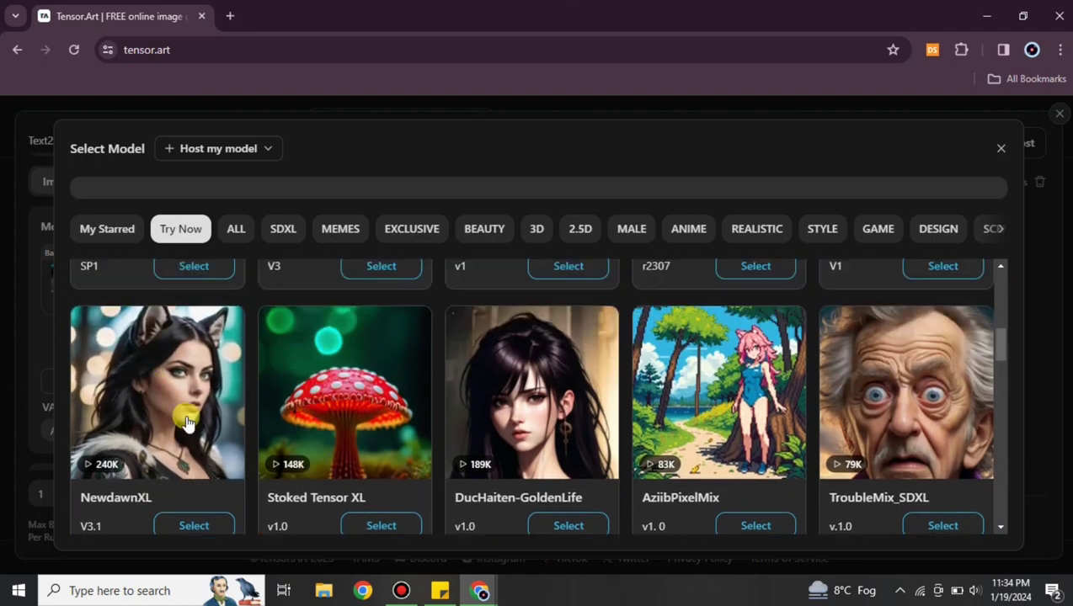
click(189, 525)
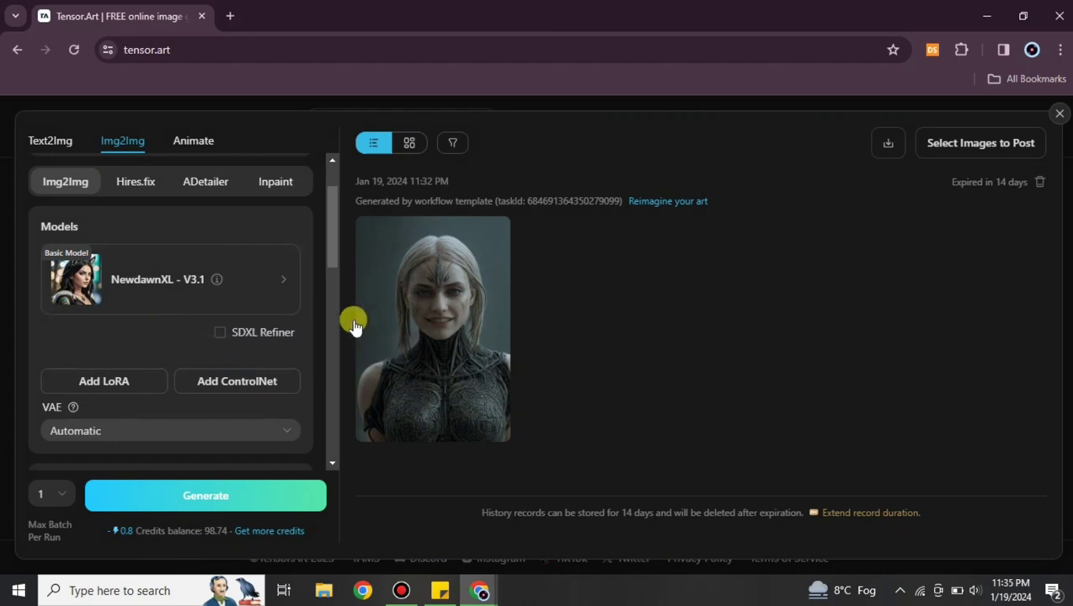
Browse ControlNet types without adding one, and keep VAE on Automatic
scroll(234, 304, down, 1)
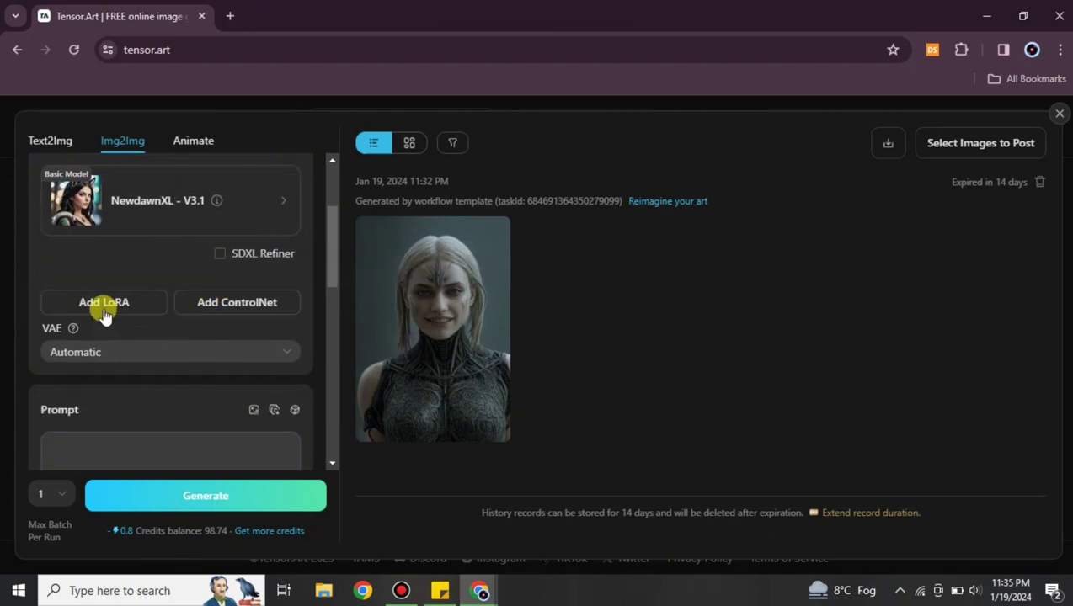
click(223, 306)
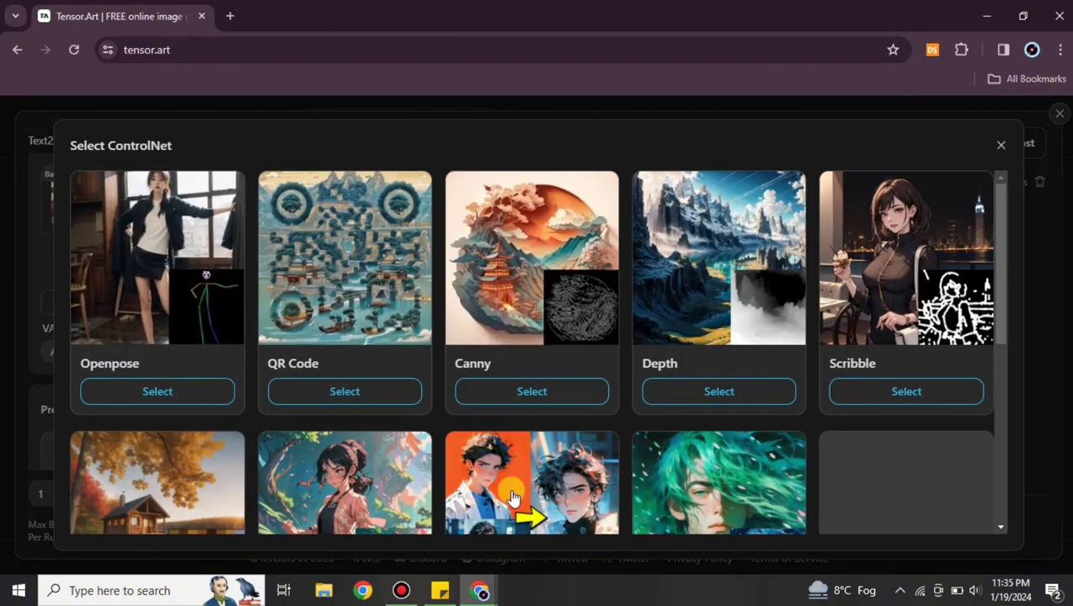
click(997, 149)
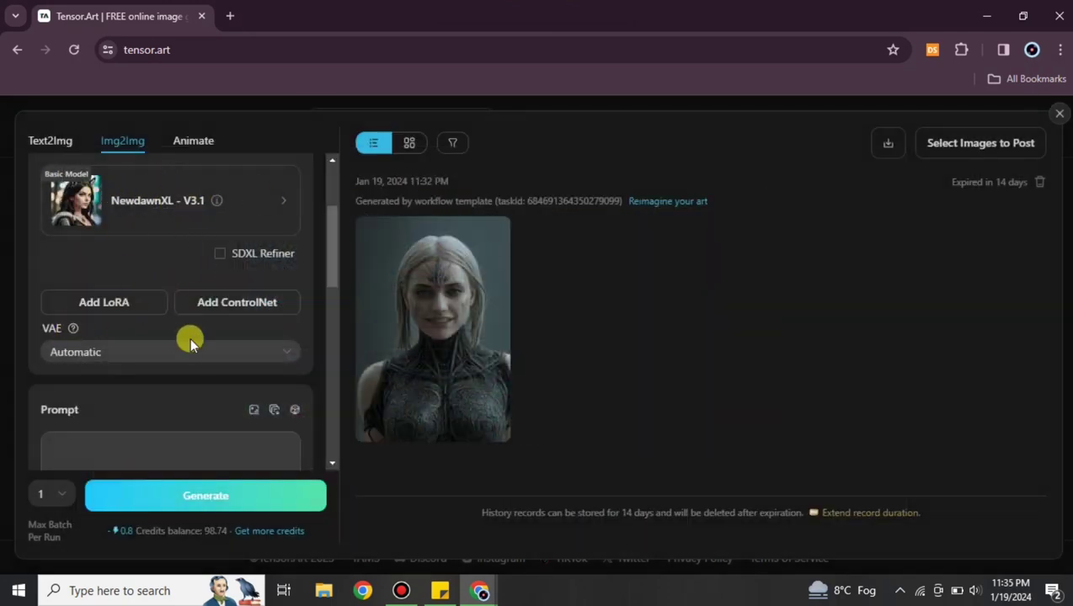
scroll(189, 341, down, 4)
click(274, 193)
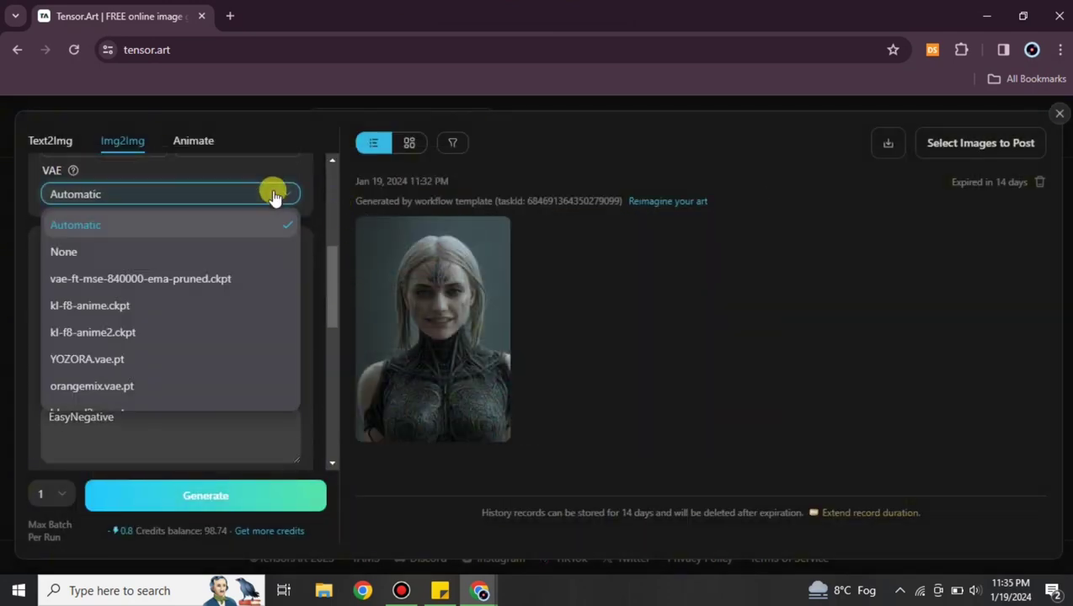
scroll(229, 278, down, 3)
scroll(239, 315, up, 5)
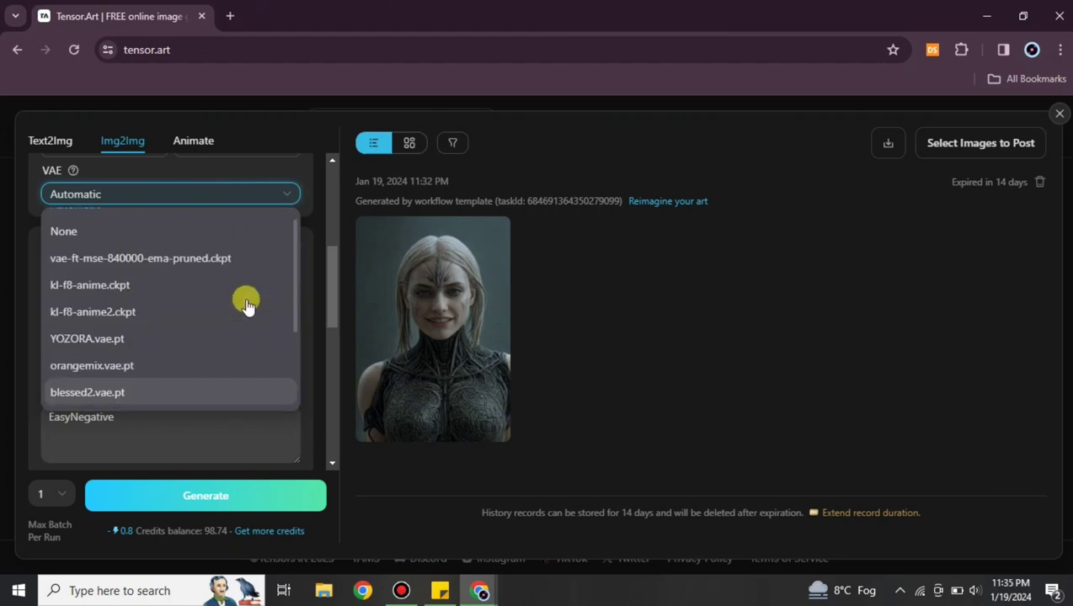
click(202, 234)
click(158, 305)
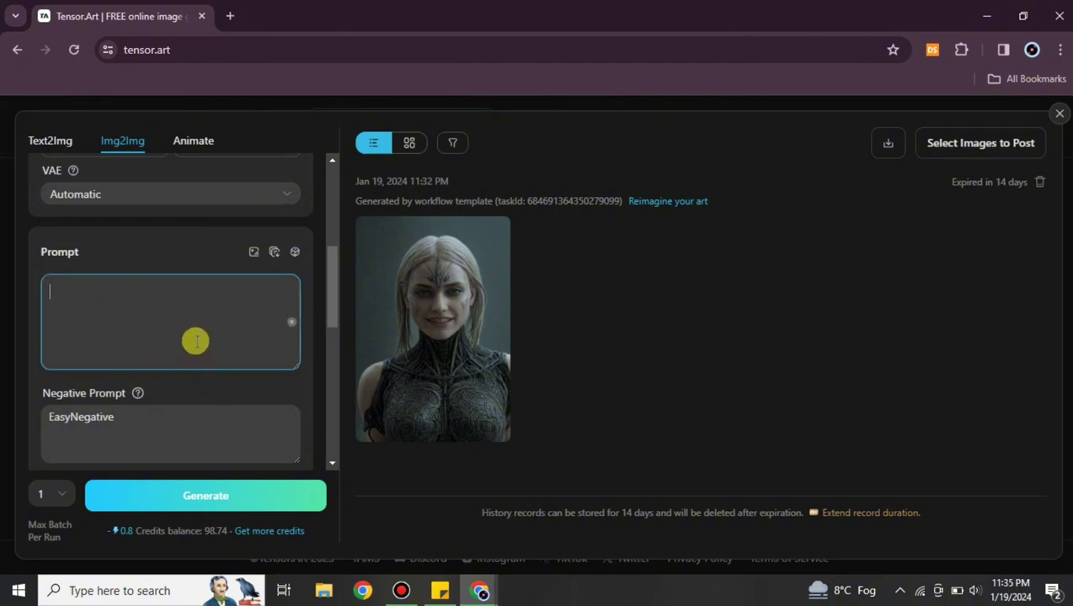
Enter prompt 'A girl in red dress' and negative prompt 'bad quality, irregular body, ugly'
text(A girl in red dress)
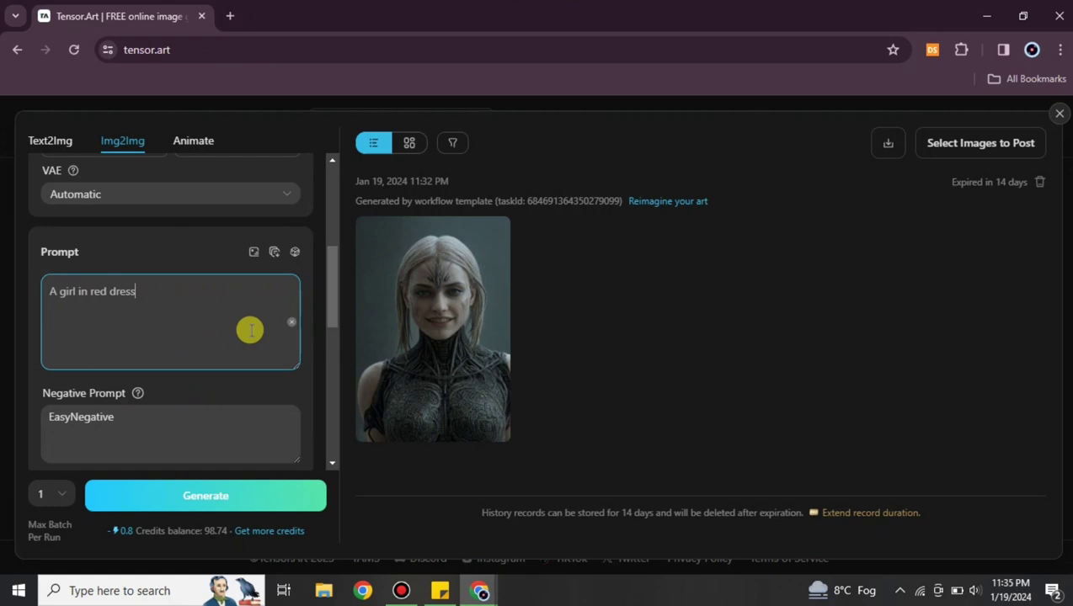
scroll(186, 362, down, 1)
click(139, 371)
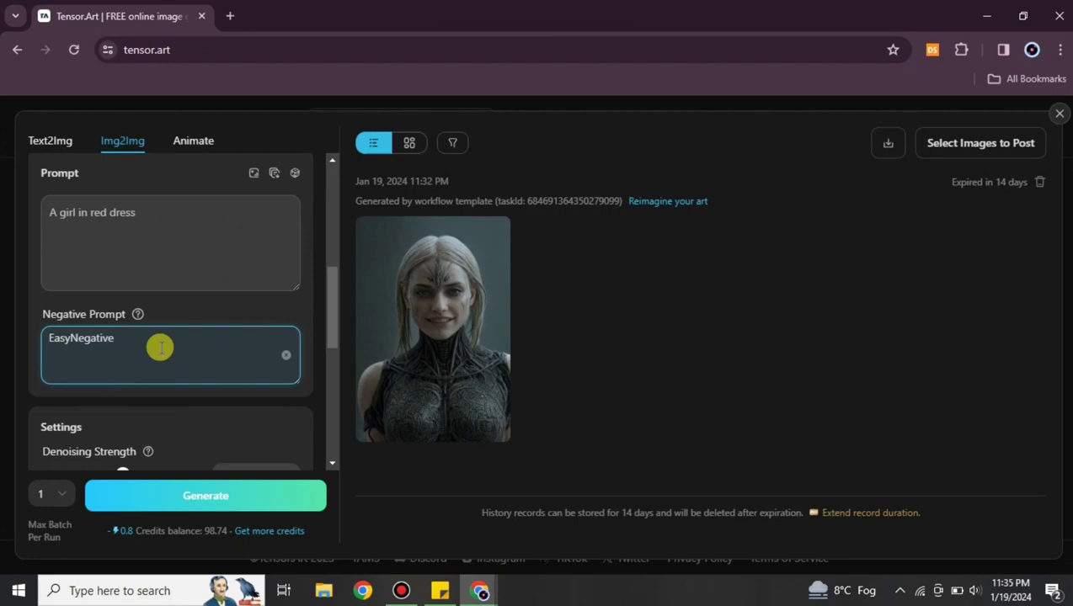
key(BackSpace)
key(BackSpace)
key(BackSpace)
key(BackSpace)
key(BackSpace)
key(BackSpace)
key(BackSpace)
key(BackSpace)
text(ba)
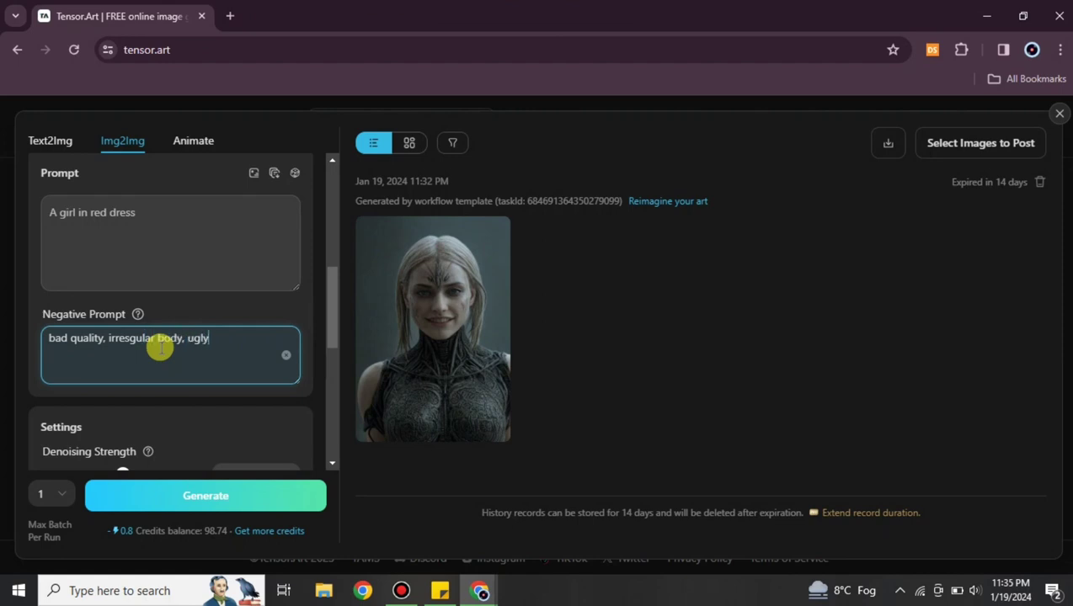
scroll(166, 336, down, 2)
scroll(143, 315, down, 1)
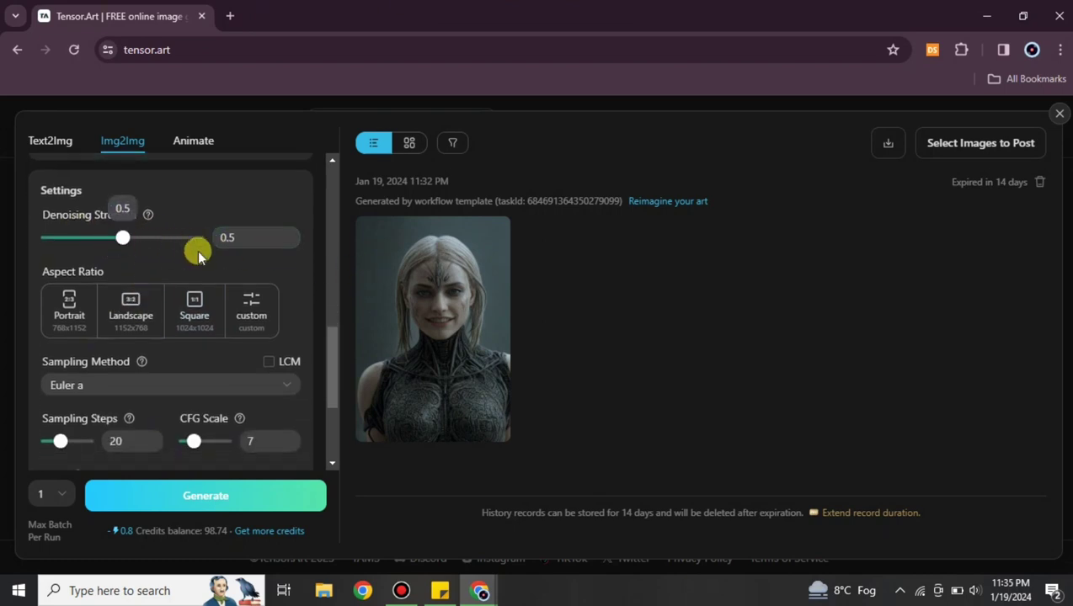
Set denoising strength to 0.55 and the aspect ratio to Square 1024x1024
drag(124, 246, 131, 248)
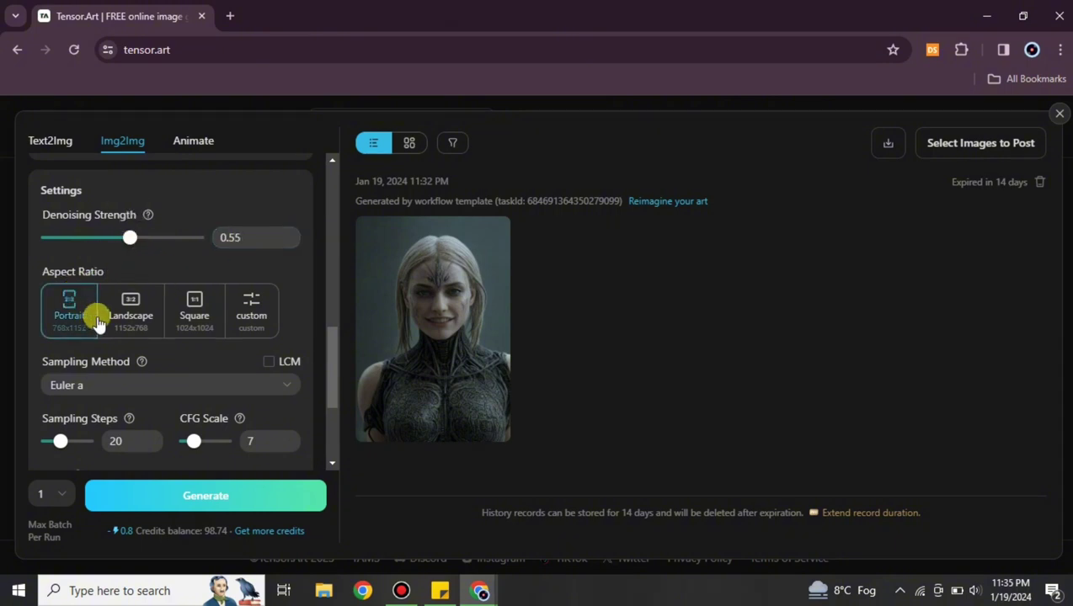
click(217, 299)
scroll(186, 334, up, 1)
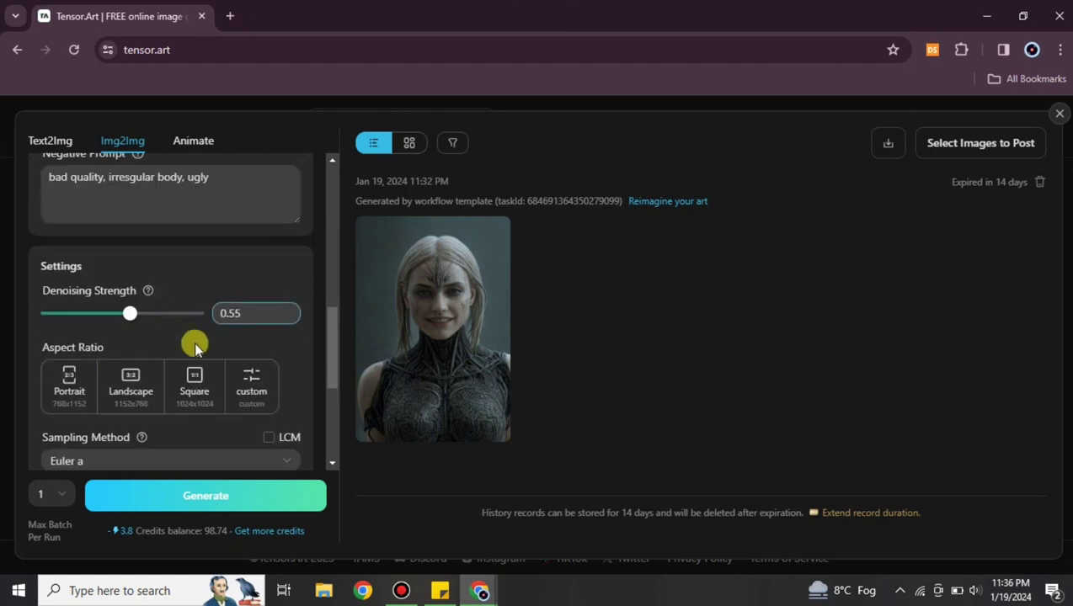
scroll(200, 334, down, 2)
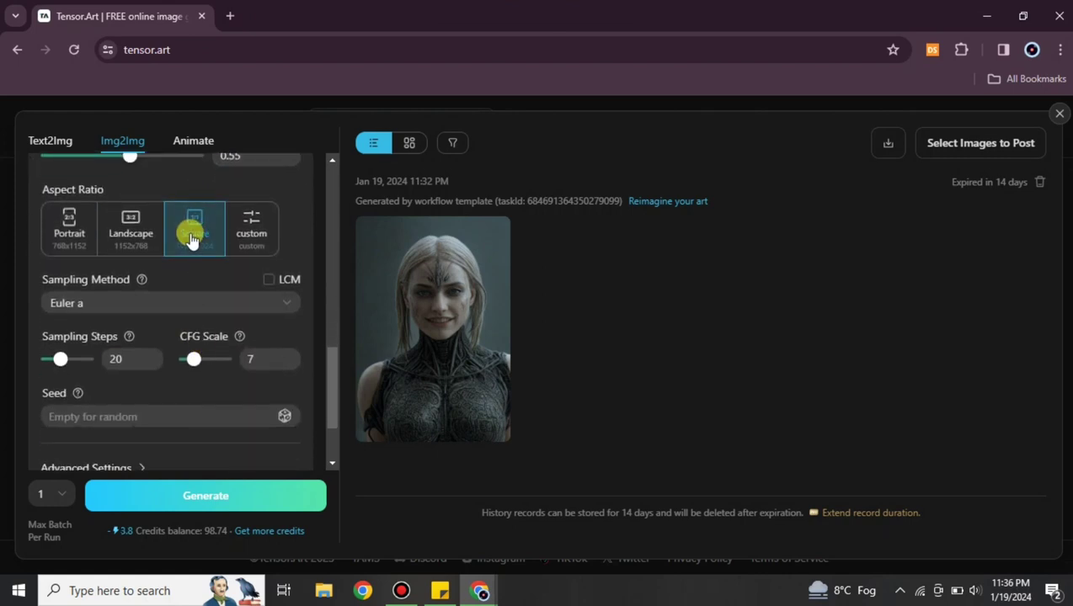
scroll(189, 229, up, 5)
scroll(215, 252, down, 5)
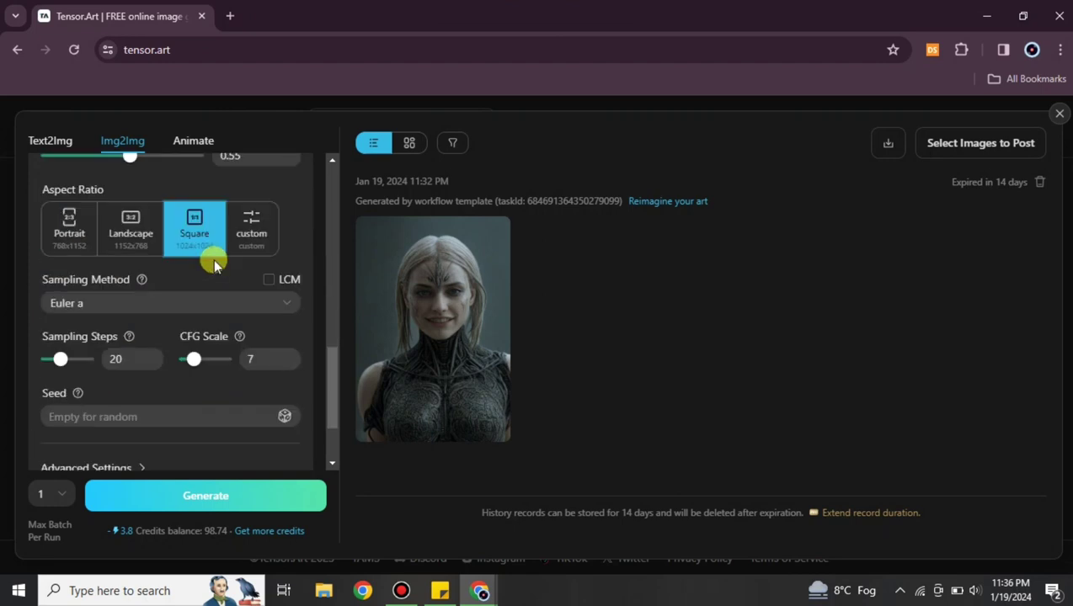
scroll(253, 236, down, 1)
scroll(285, 239, up, 6)
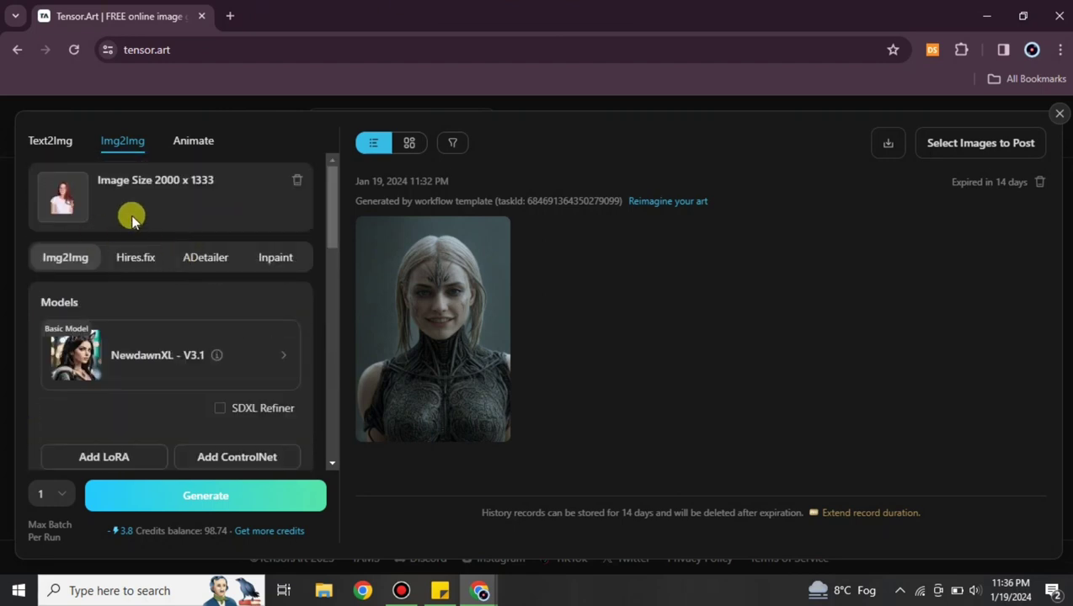
scroll(166, 287, down, 3)
scroll(202, 303, down, 4)
scroll(130, 284, up, 1)
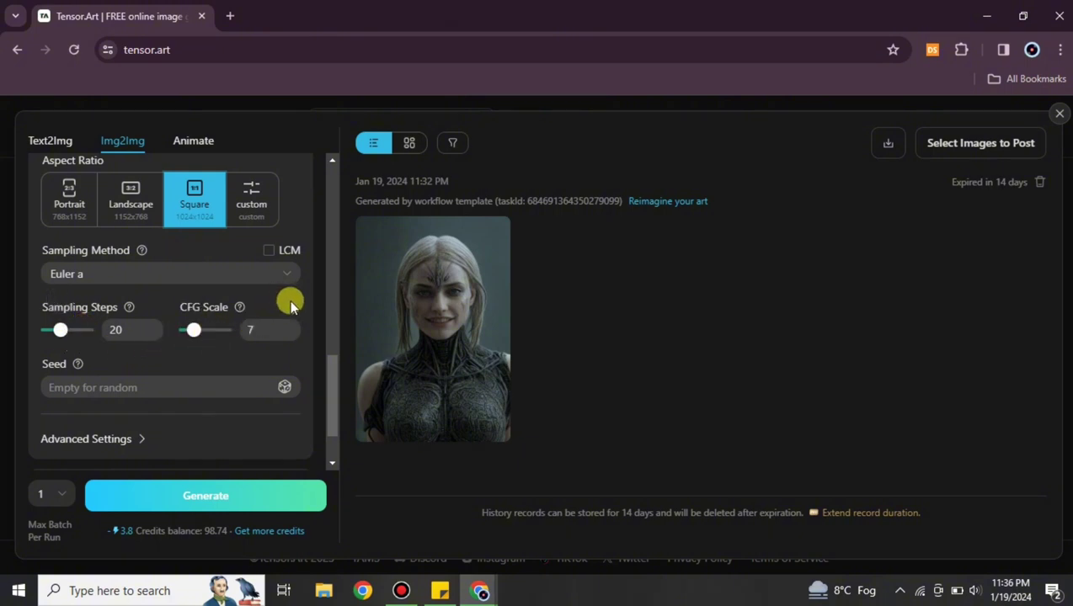
scroll(253, 312, down, 1)
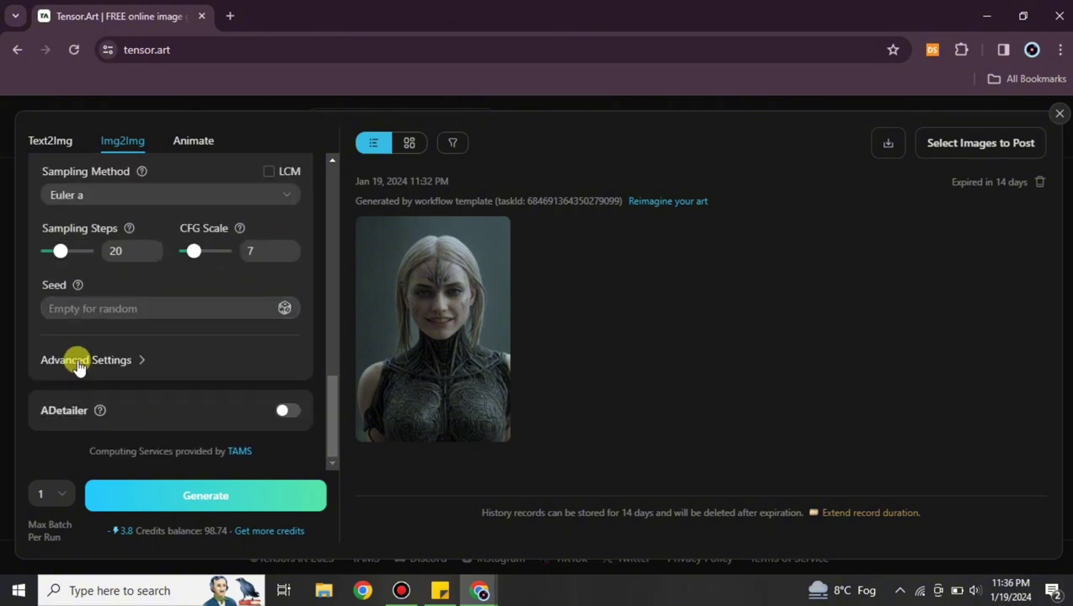
Check the empty seed field and briefly expand, then collapse, Advanced Settings
click(84, 309)
click(127, 360)
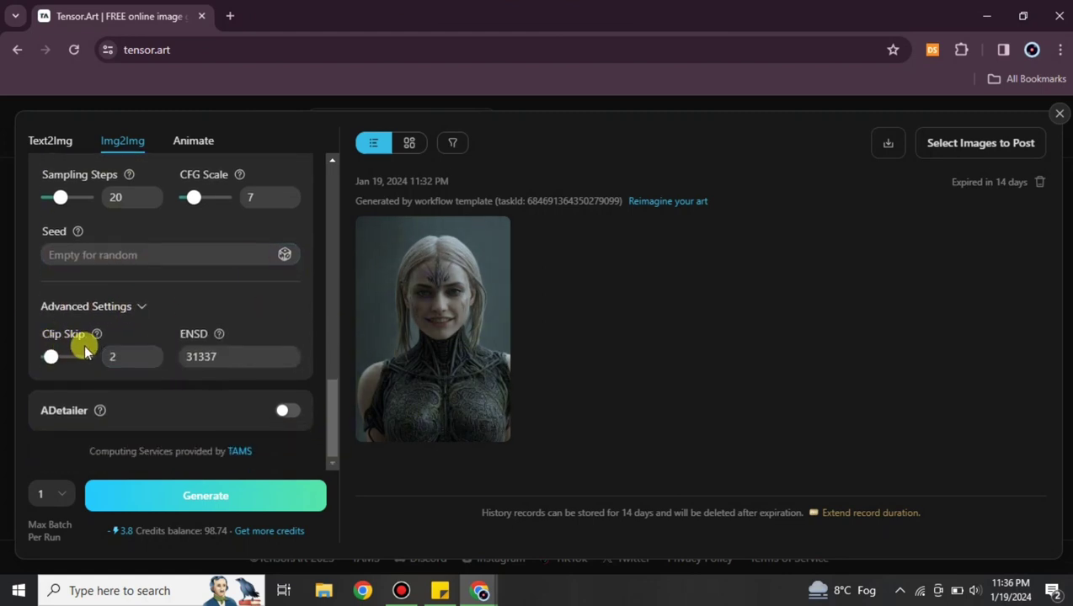
click(145, 305)
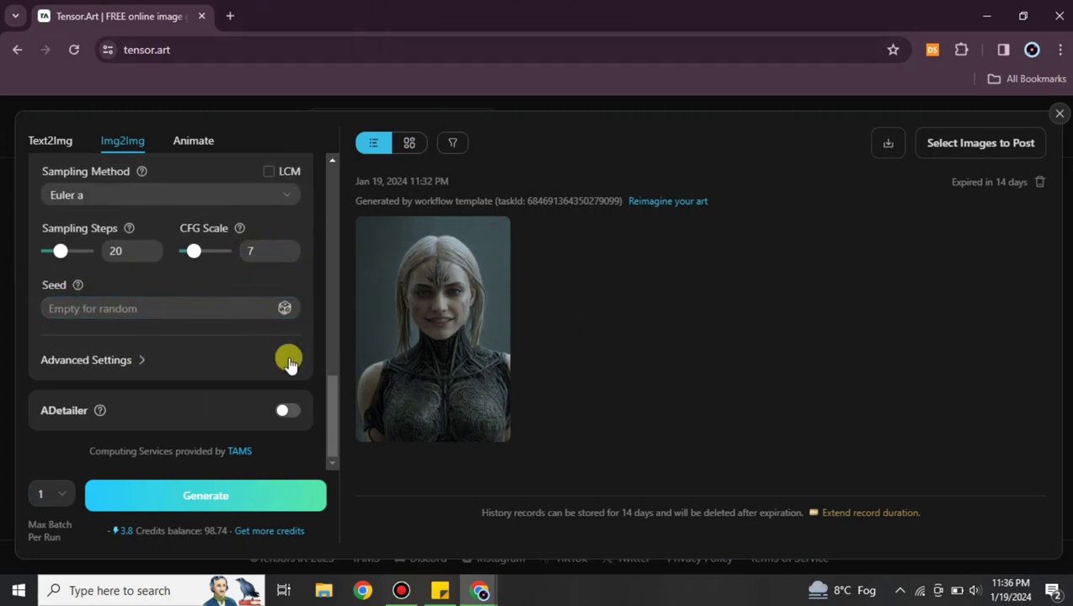
scroll(258, 349, up, 5)
scroll(210, 330, up, 6)
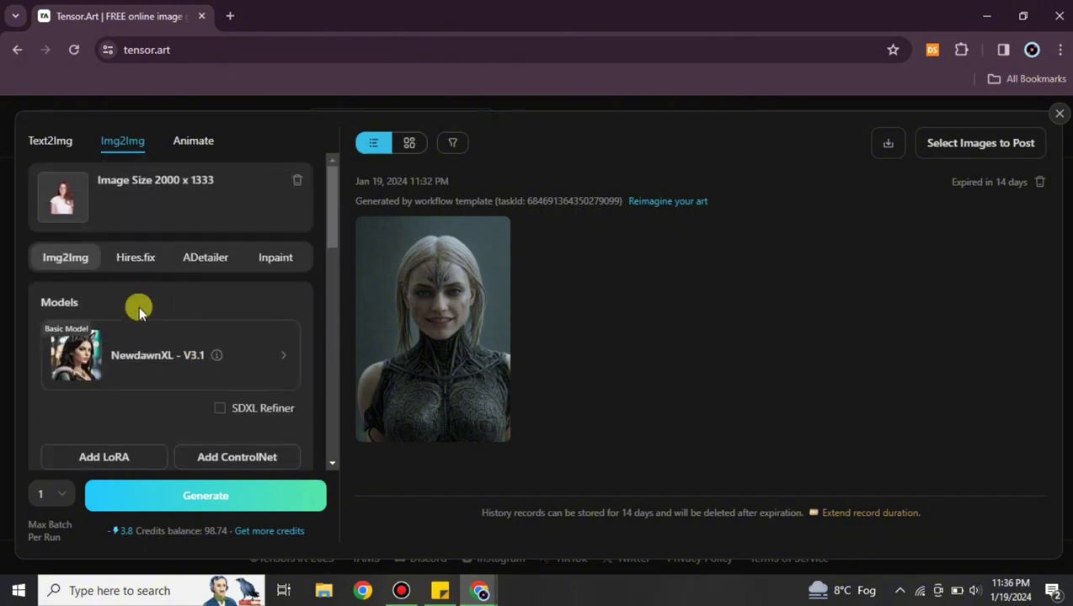
Generate the Img2Img image with the NewdawnXL, red-dress, square settings
click(243, 497)
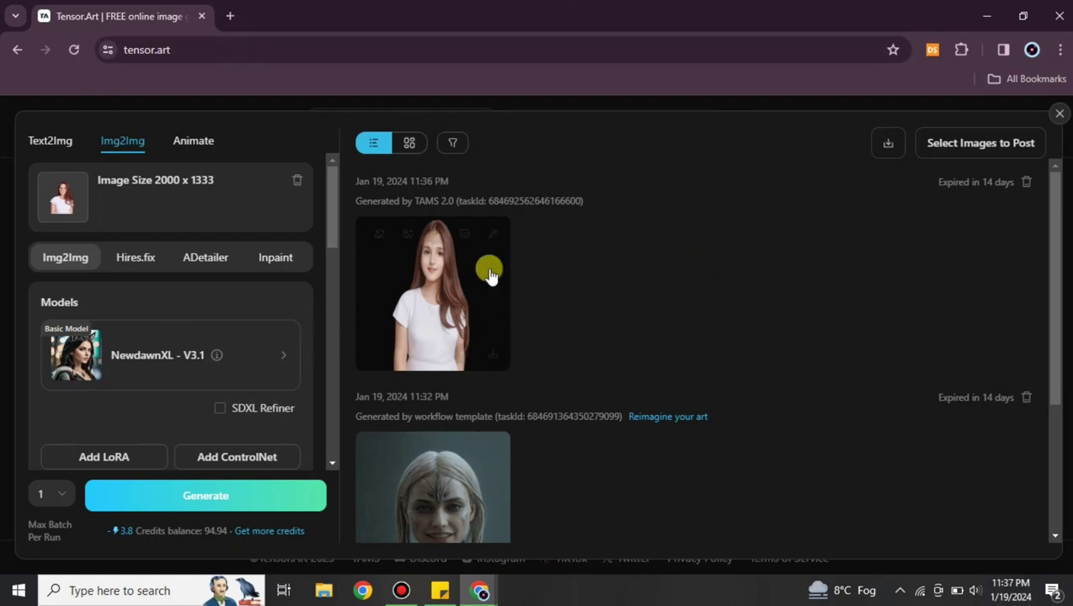
scroll(60, 458, down, 4)
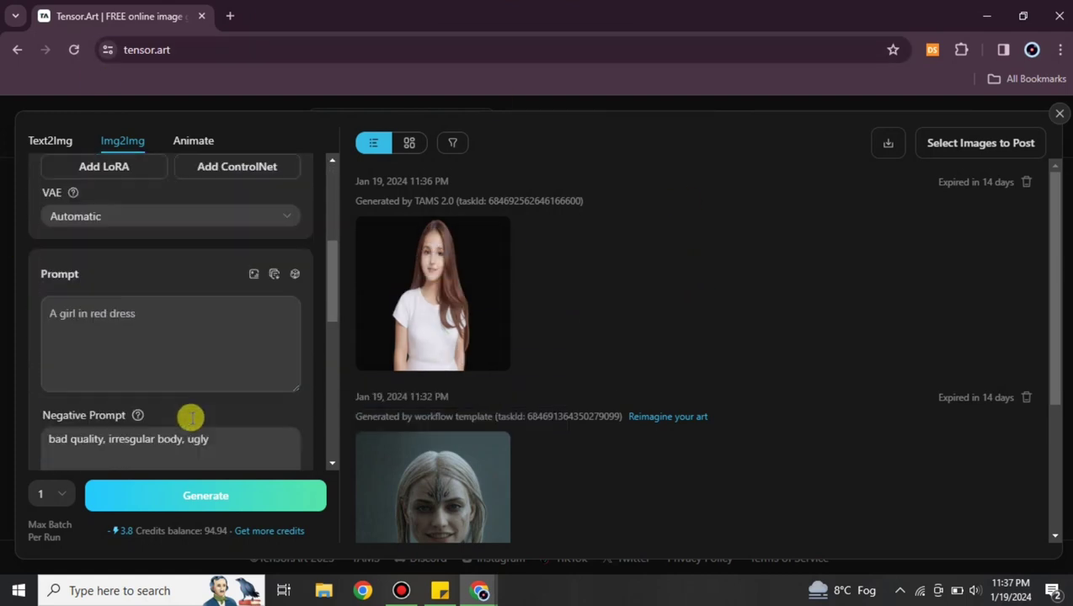
scroll(182, 369, up, 3)
scroll(183, 369, up, 1)
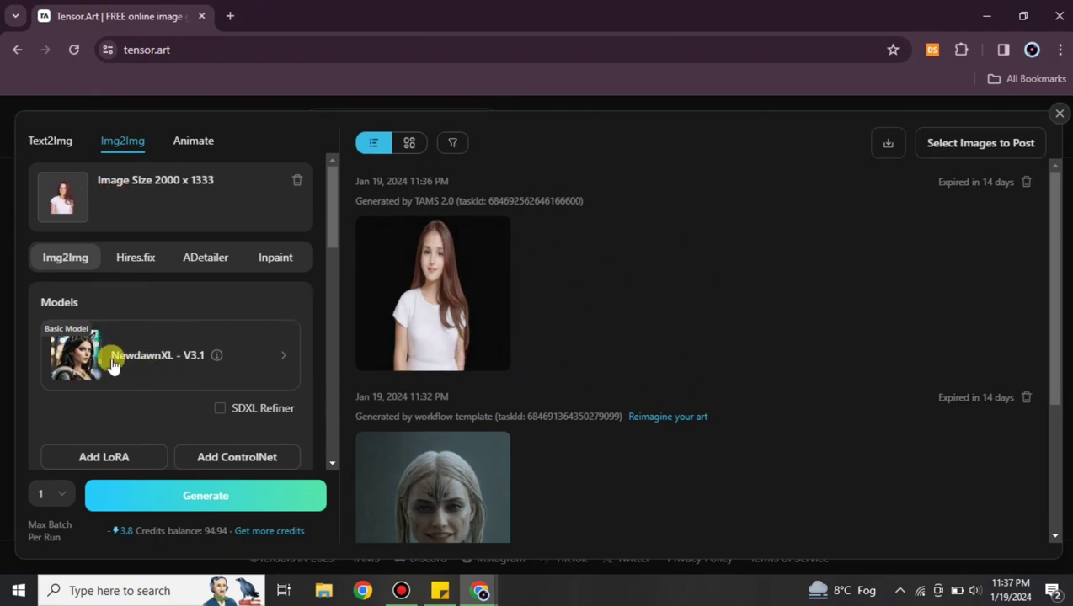
mouse_move(455, 281)
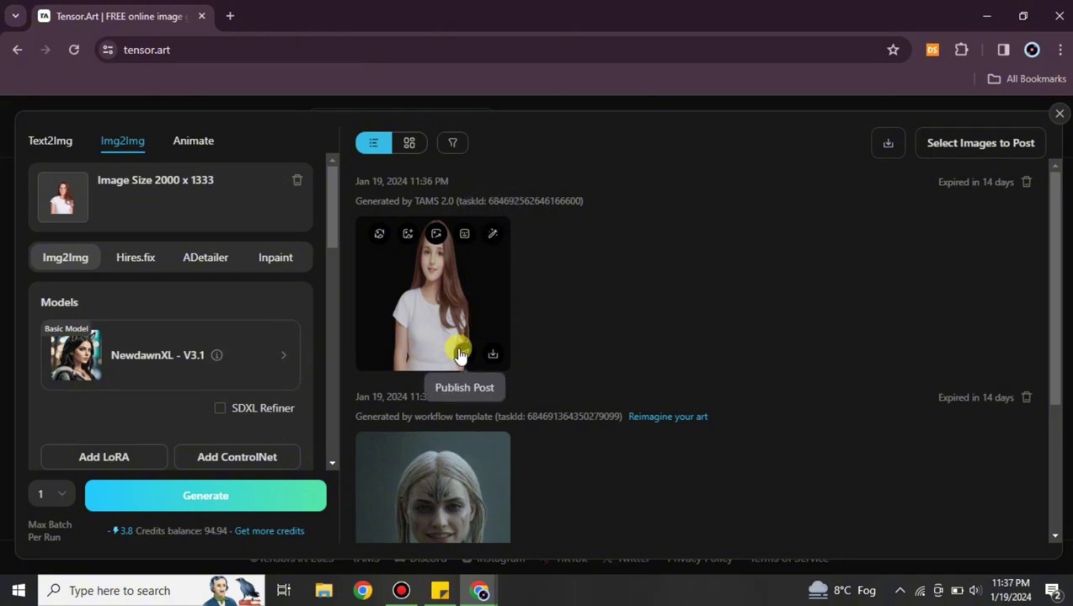
Remix the new long-haired girl portrait into Text2Img with NewdawnXL - V3.1
click(383, 240)
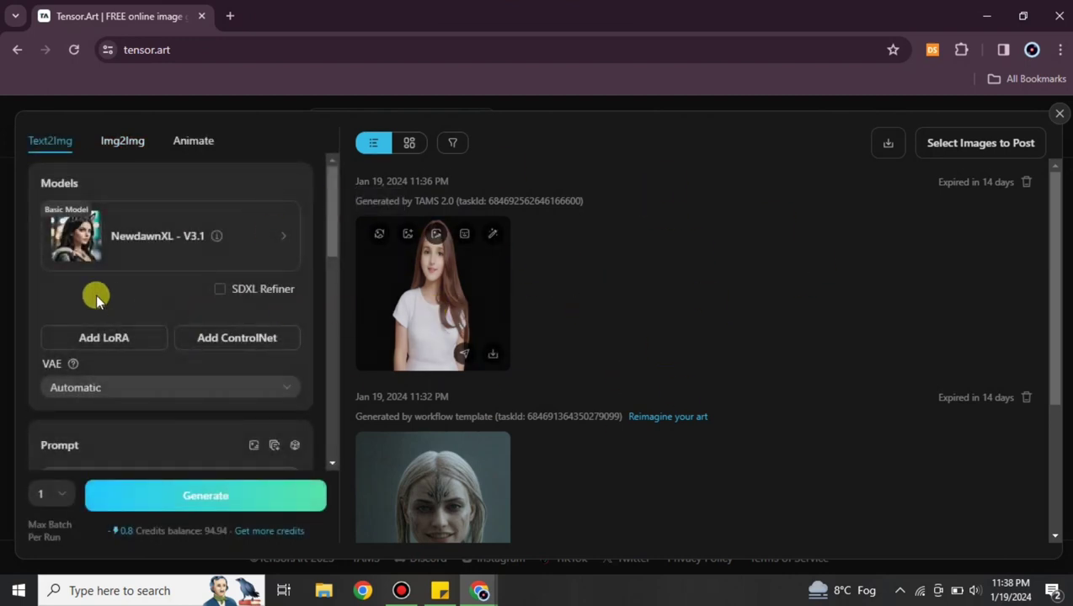
scroll(163, 244, down, 4)
scroll(165, 270, up, 4)
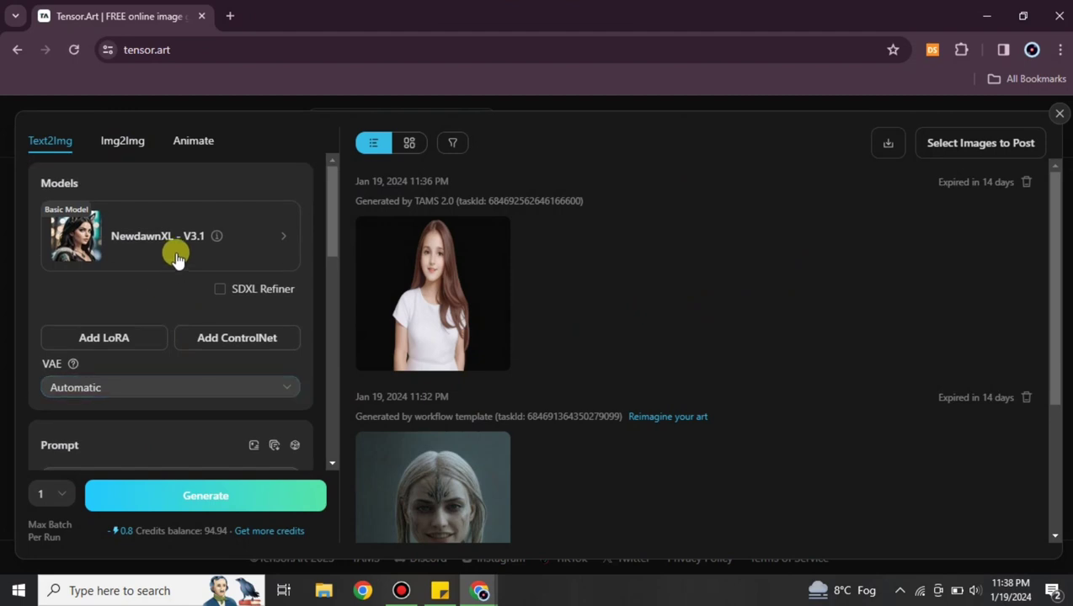
mouse_move(387, 241)
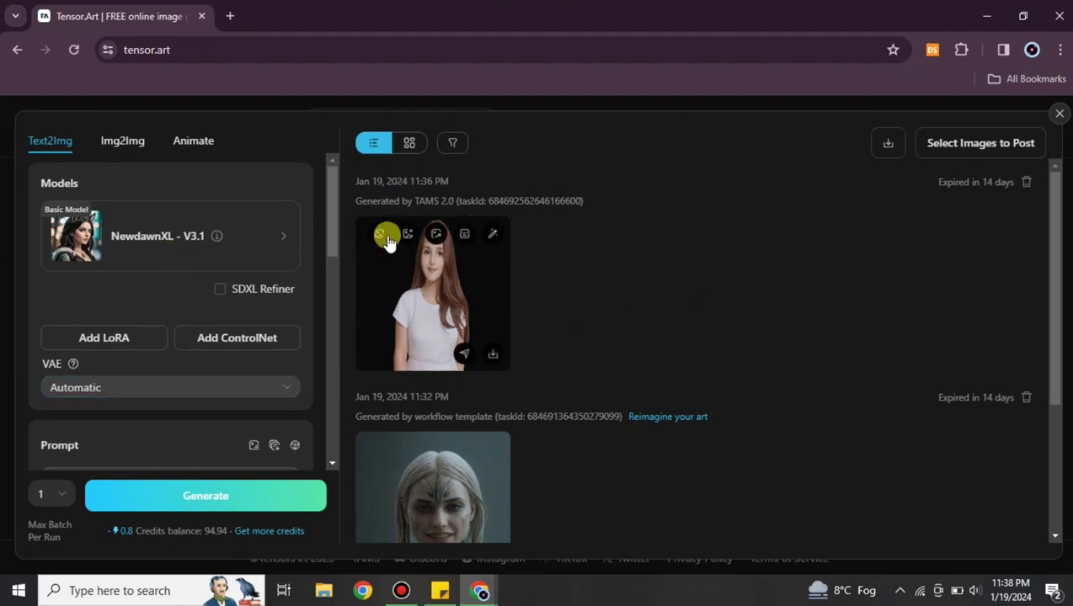